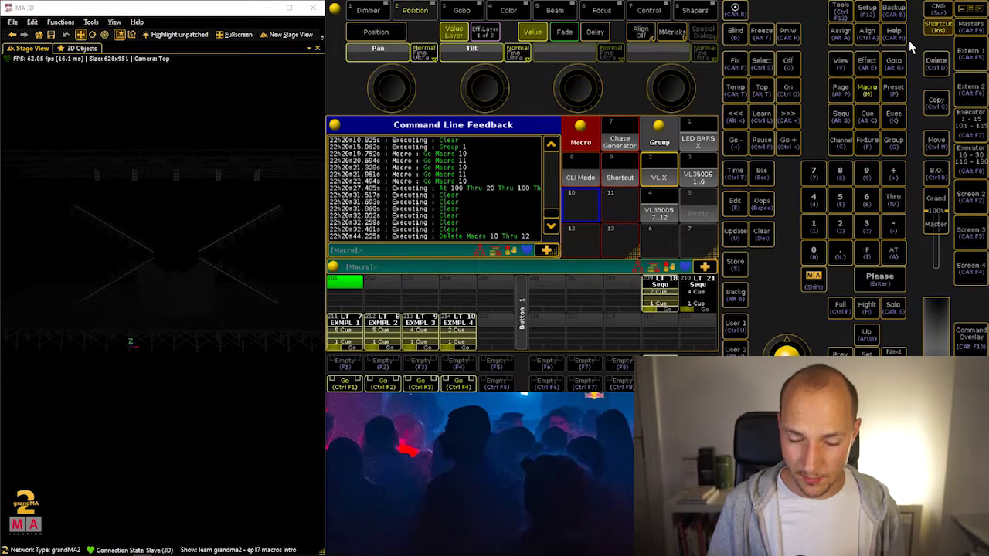
Step: Search the grandMA2 user manual for 'record'
{"action": "left_click", "coordinate": [893, 37]}
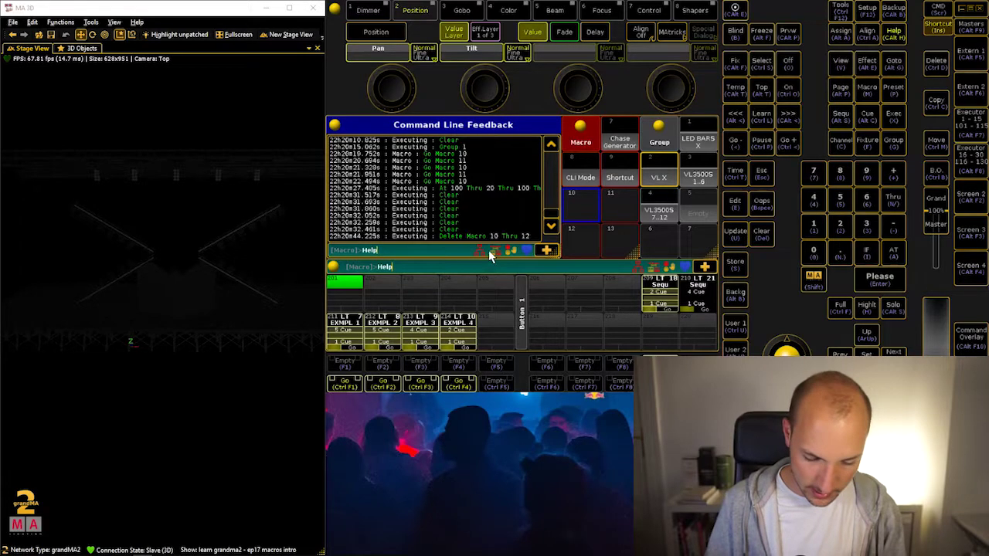
{"action": "key", "text": "Return"}
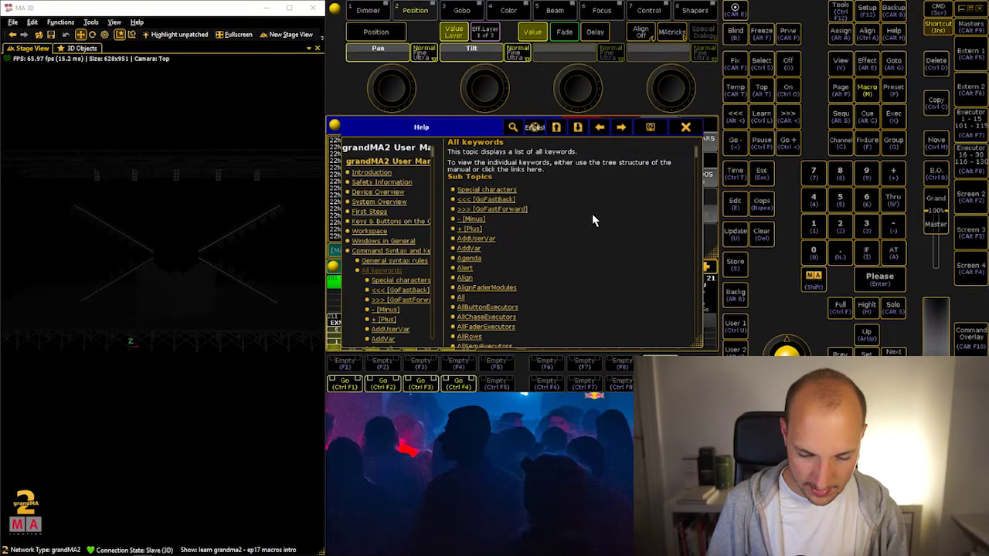
{"action": "left_click", "coordinate": [515, 128]}
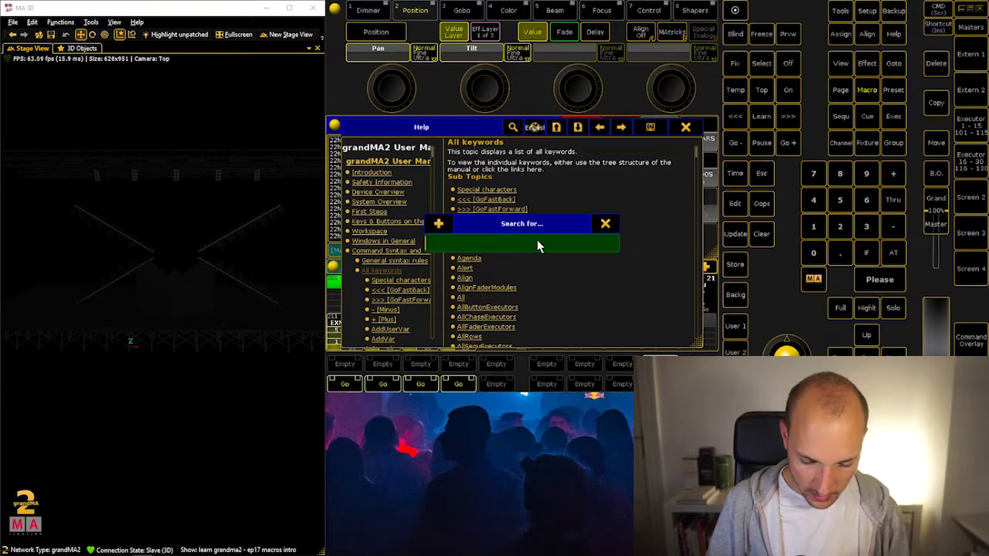
{"action": "type", "text": "record"}
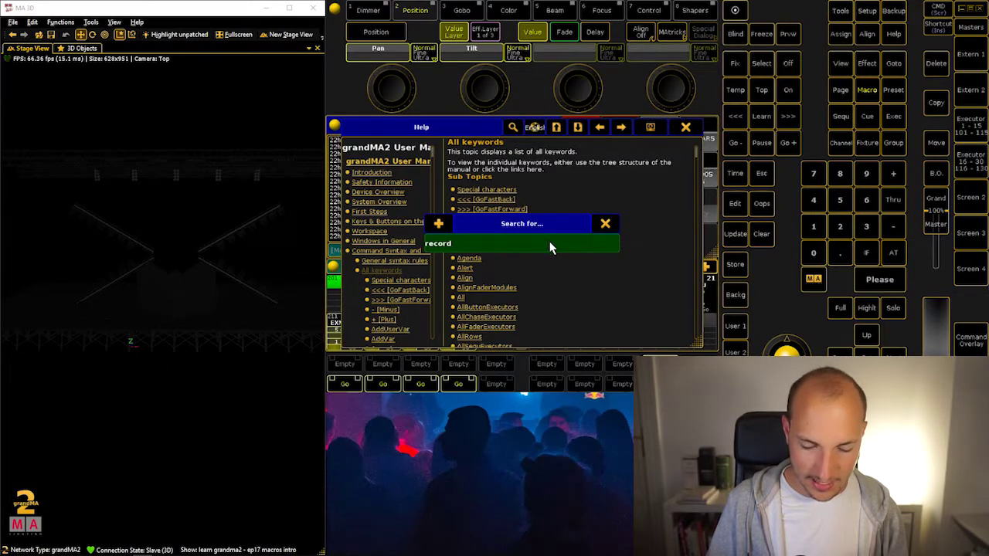
{"action": "key", "text": "Return"}
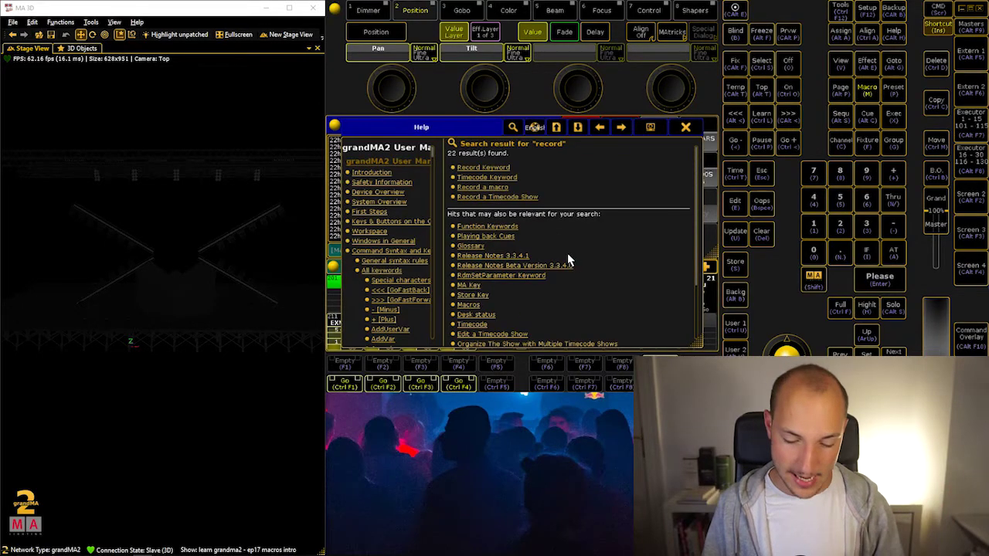
Step: Read the Record keyword page, close the manual, and select the VL X group
{"action": "left_click", "coordinate": [493, 167]}
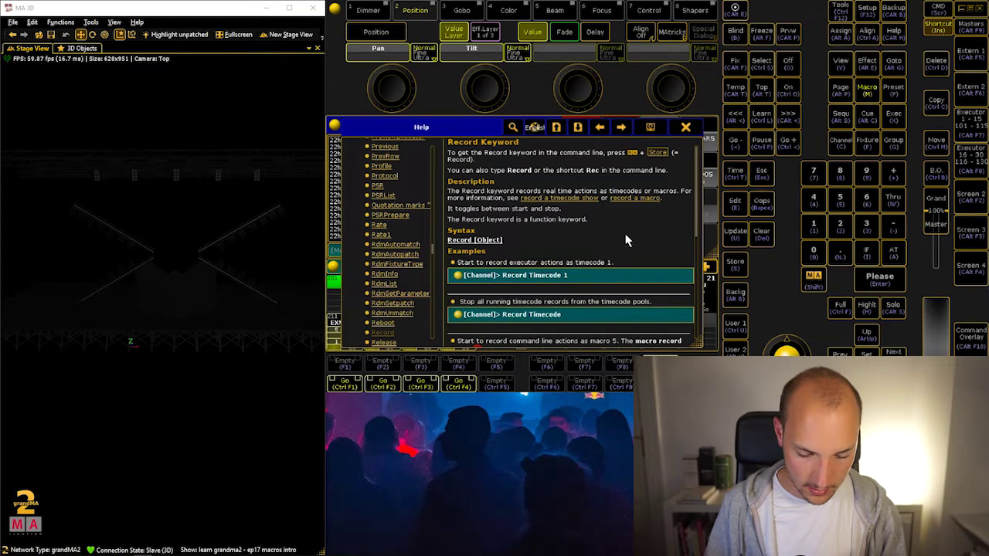
{"action": "left_click", "coordinate": [685, 128]}
{"action": "left_click", "coordinate": [663, 176]}
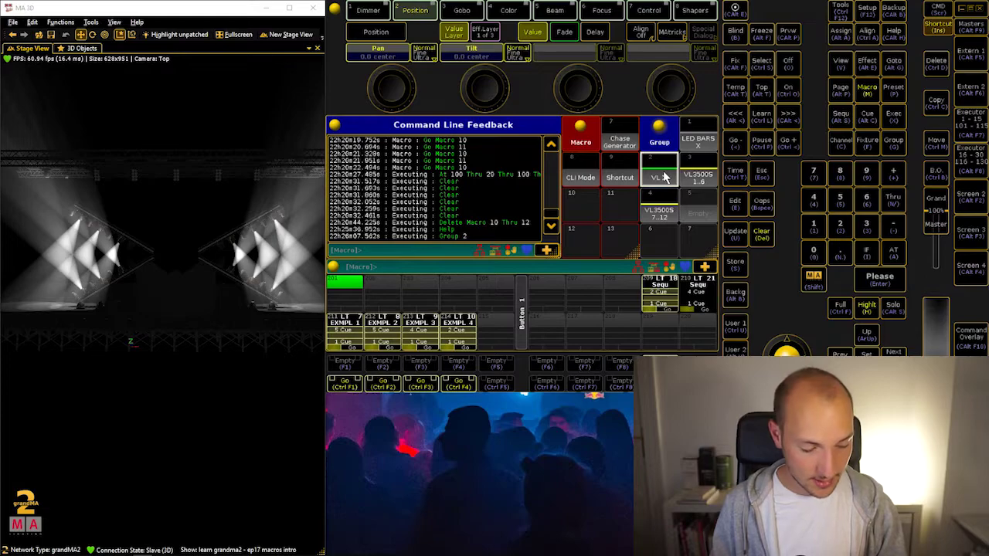
Step: Step through the VL X fixtures, then dim the whole selection to 0
{"action": "key", "text": "Right"}
{"action": "key", "text": "Right"}
{"action": "key", "text": "Right"}
{"action": "key", "text": "Right"}
{"action": "key", "text": "Right"}
{"action": "key", "text": "Right"}
{"action": "key", "text": "Left"}
{"action": "key", "text": "Left"}
{"action": "key", "text": "Left"}
{"action": "key", "text": "Left"}
{"action": "key", "text": "Left"}
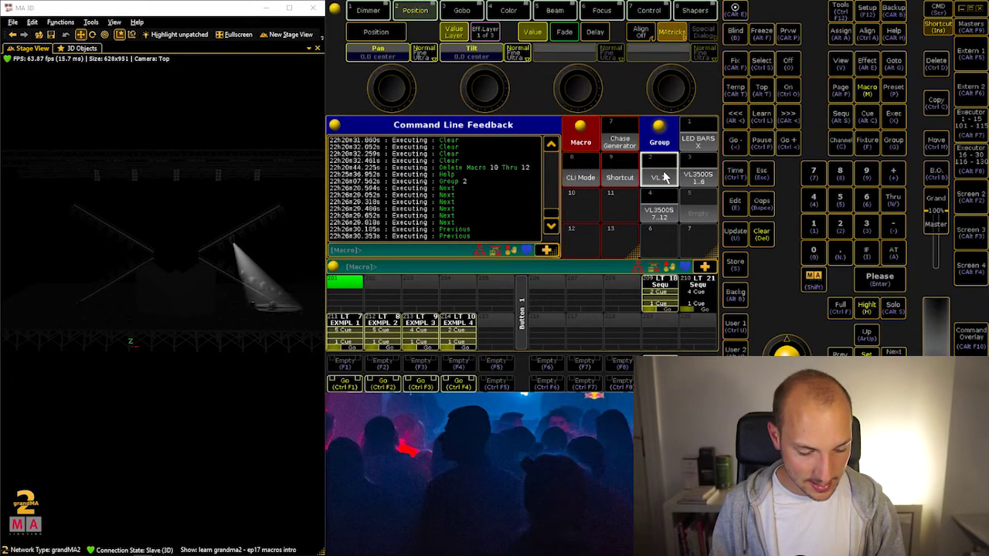
{"action": "key", "text": "Down"}
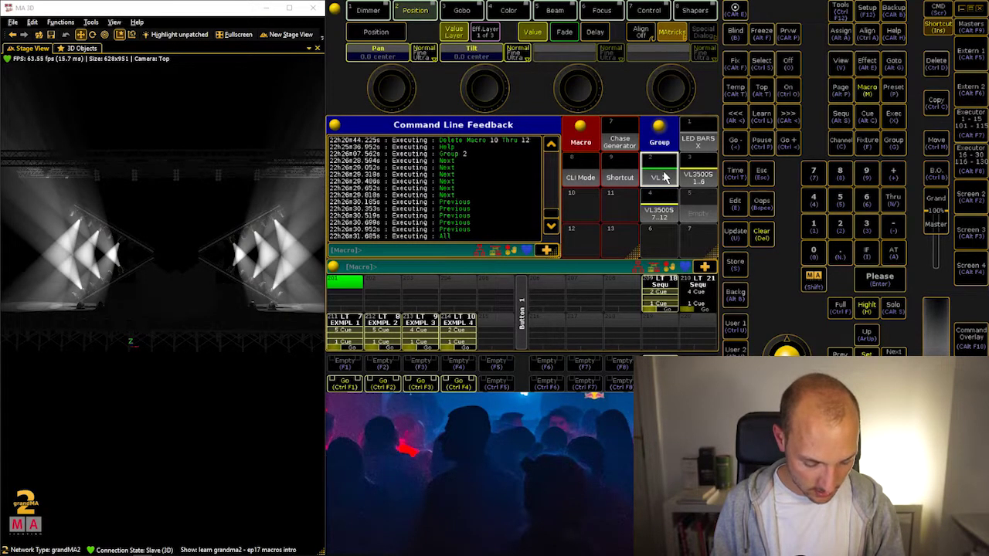
{"action": "key", "text": "a"}
{"action": "key", "text": "0"}
{"action": "key", "text": "Return"}
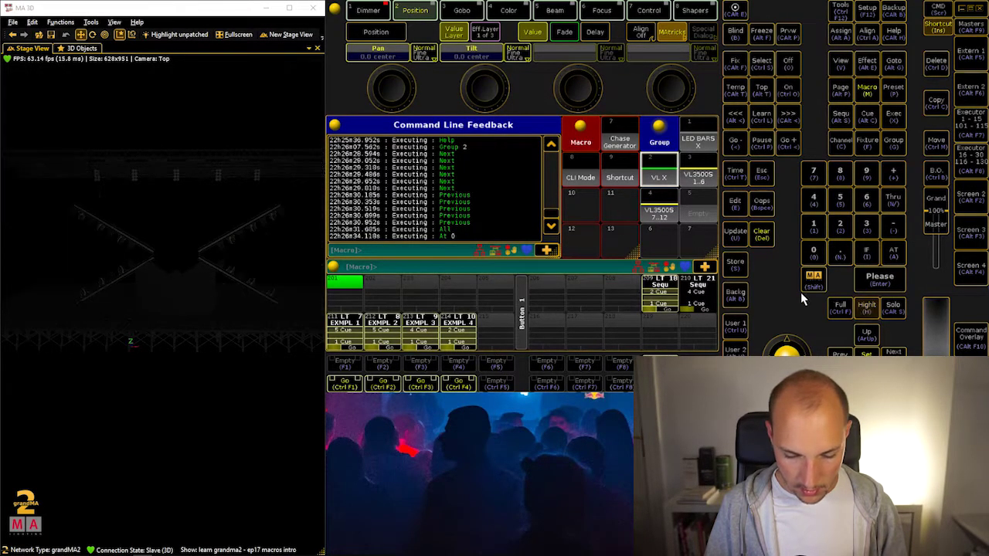
Step: Isolate one fixture at Normal and store it as a cue on executor 201
{"action": "key", "text": "Right"}
{"action": "key", "text": "Left"}
{"action": "key", "text": "Right"}
{"action": "key", "text": "Right"}
{"action": "key", "text": "Left"}
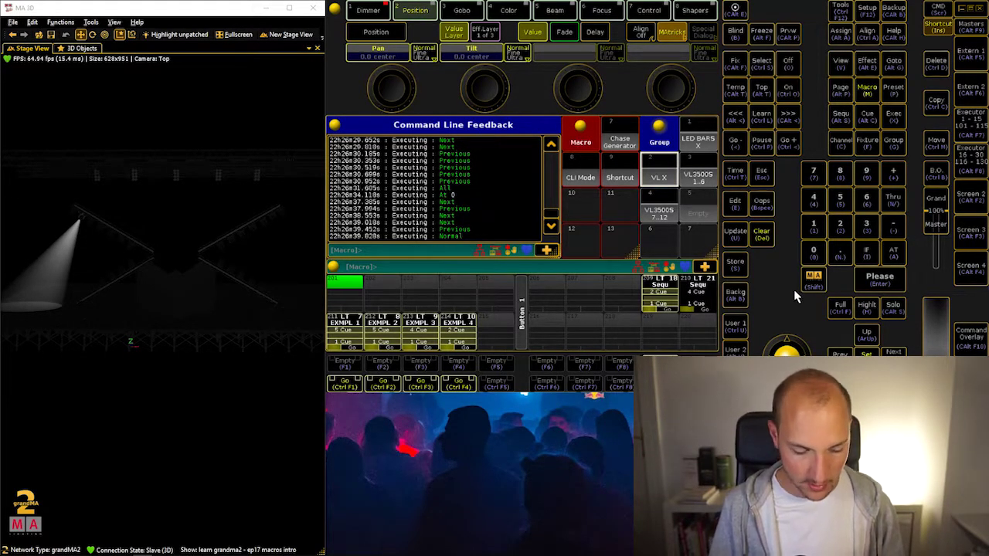
{"action": "key", "text": "n"}
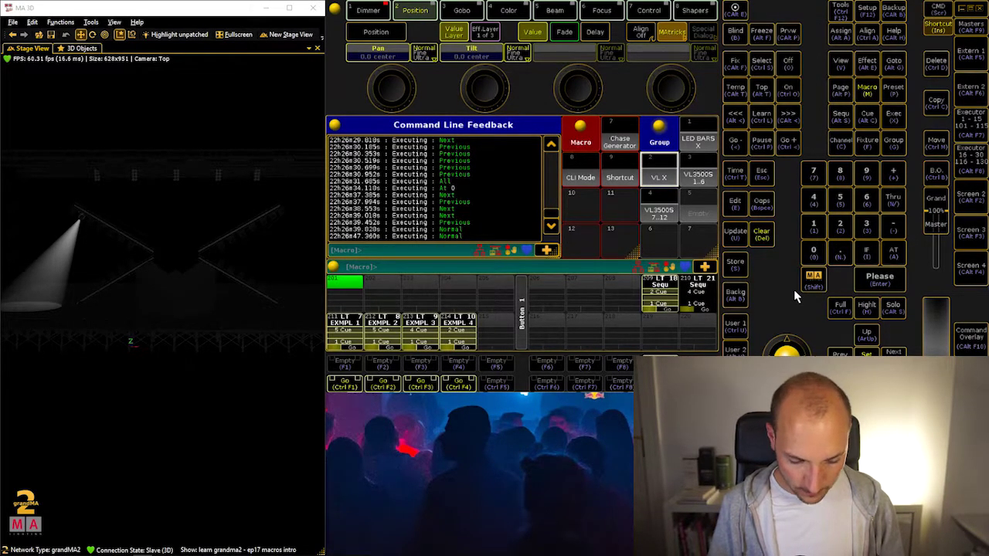
{"action": "key", "text": "s"}
{"action": "left_click", "coordinate": [354, 285]}
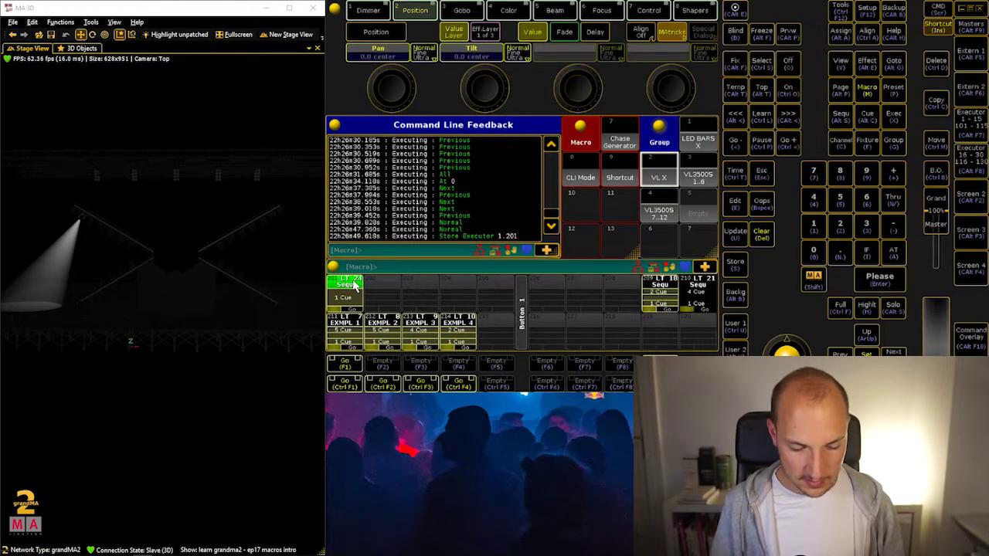
Step: Dim the current fixture to 0, bring the next to Normal, and store it as executor 201's second cue
{"action": "key", "text": "a"}
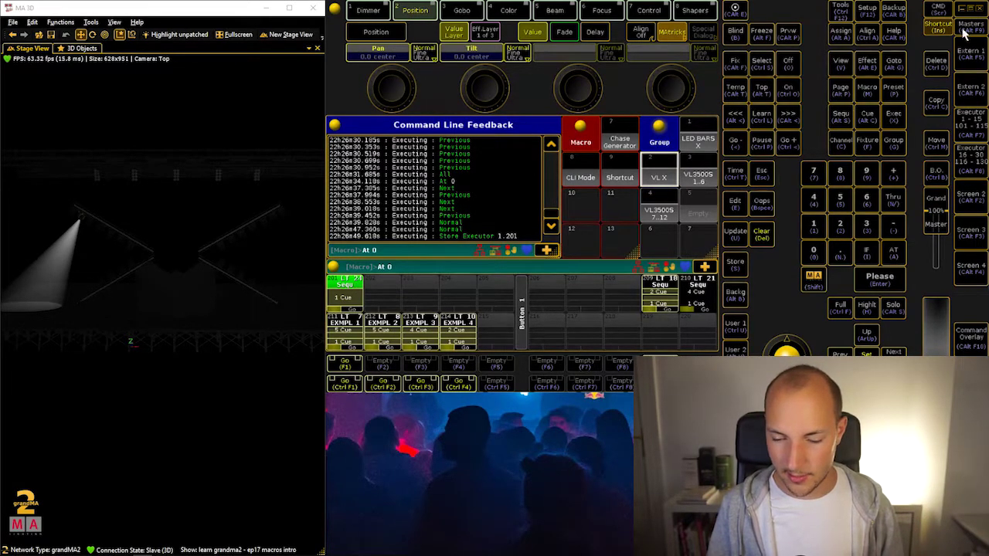
{"action": "key", "text": "Return"}
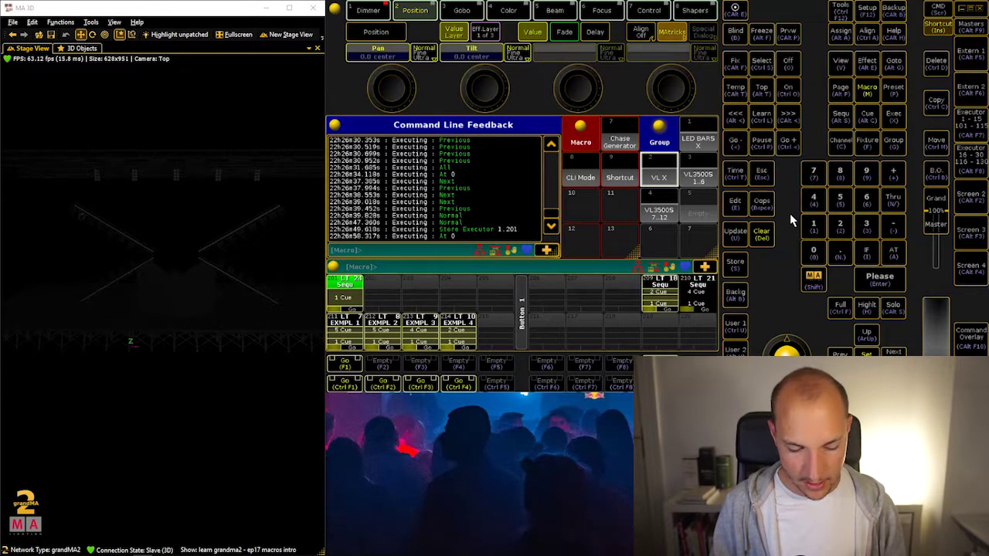
{"action": "key", "text": "Right"}
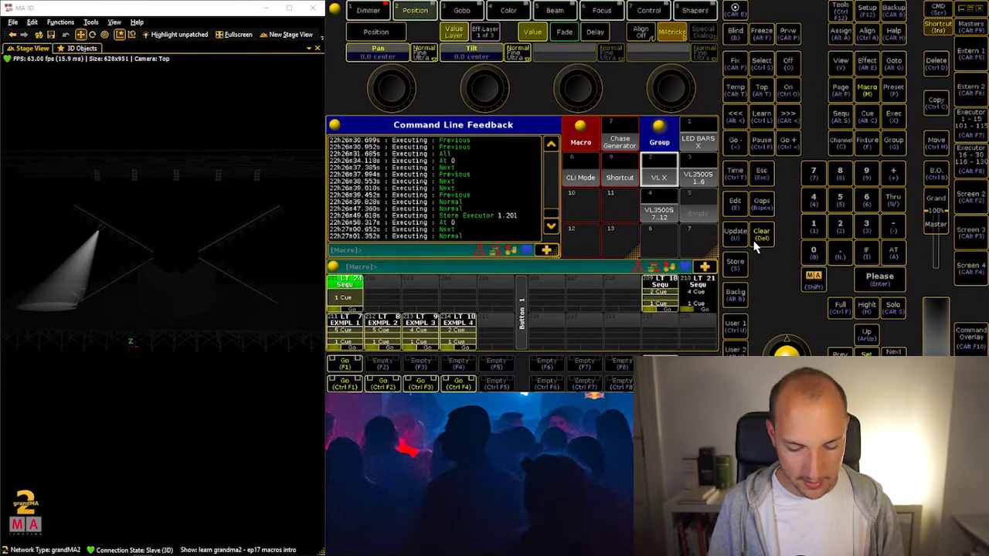
{"action": "key", "text": "s"}
{"action": "key", "text": "F1"}
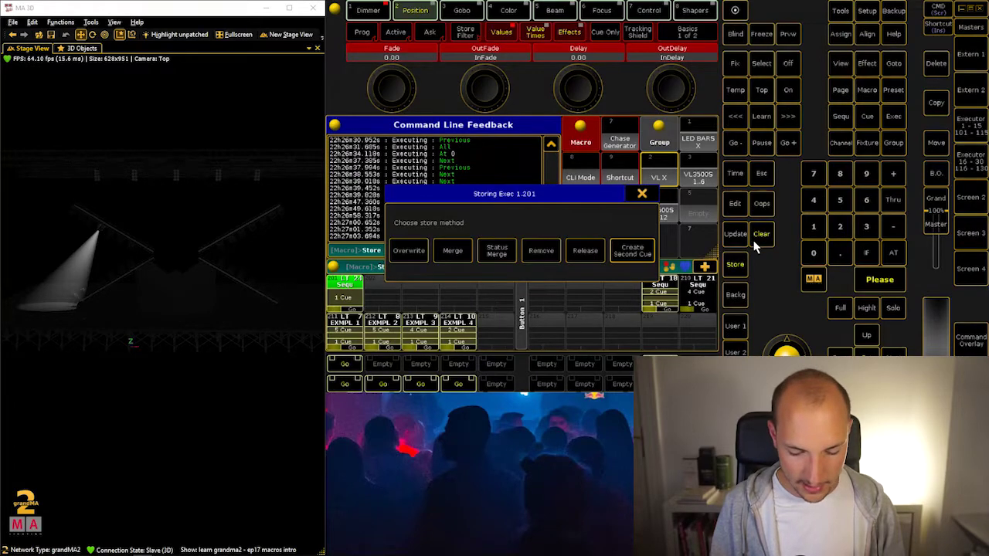
{"action": "left_click", "coordinate": [636, 258]}
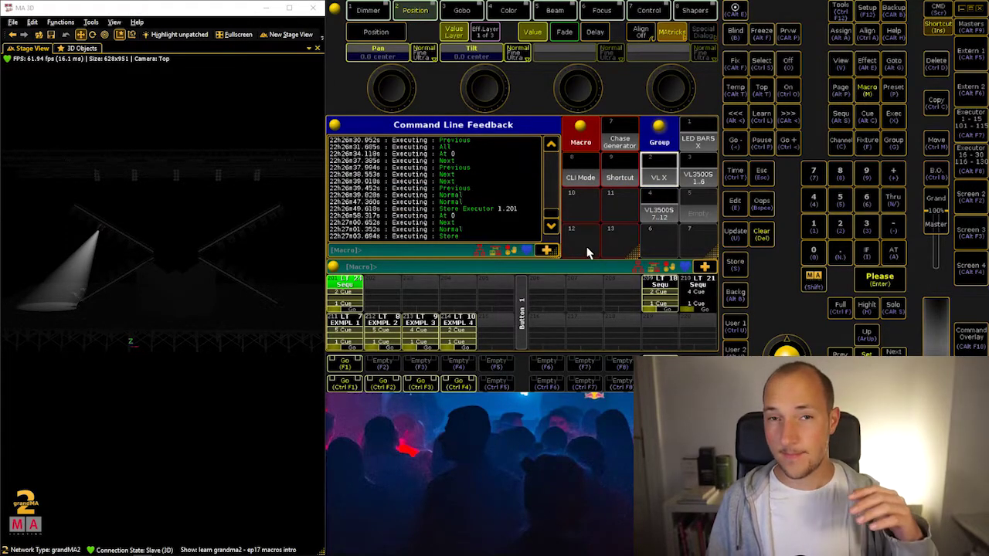
Step: Preview the next few fixtures, then put Record on the command line with MA + Store
{"action": "key", "text": "Right"}
{"action": "key", "text": "Right"}
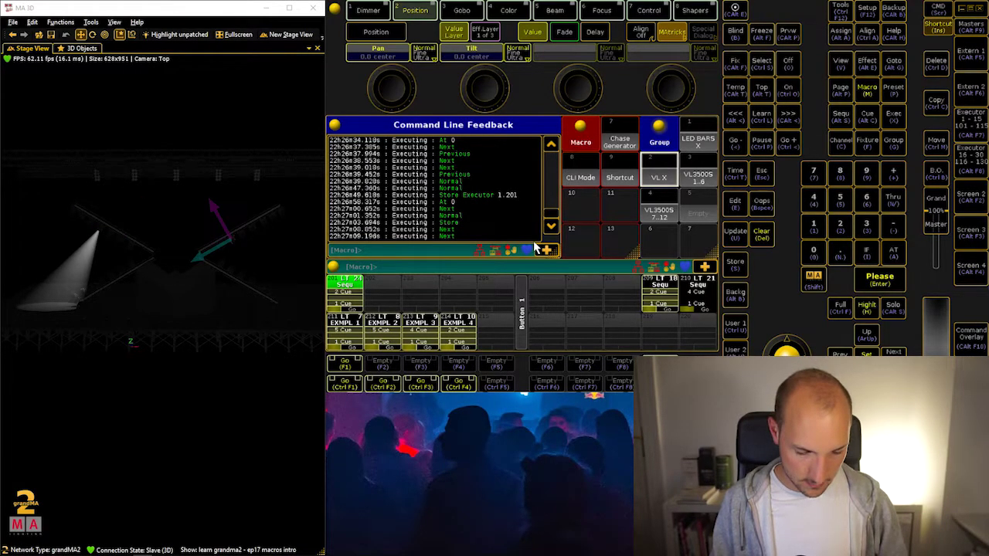
{"action": "key", "text": "Right"}
{"action": "key", "text": "Right"}
{"action": "key", "text": "Right"}
{"action": "key", "text": "Right"}
{"action": "key", "text": "Right"}
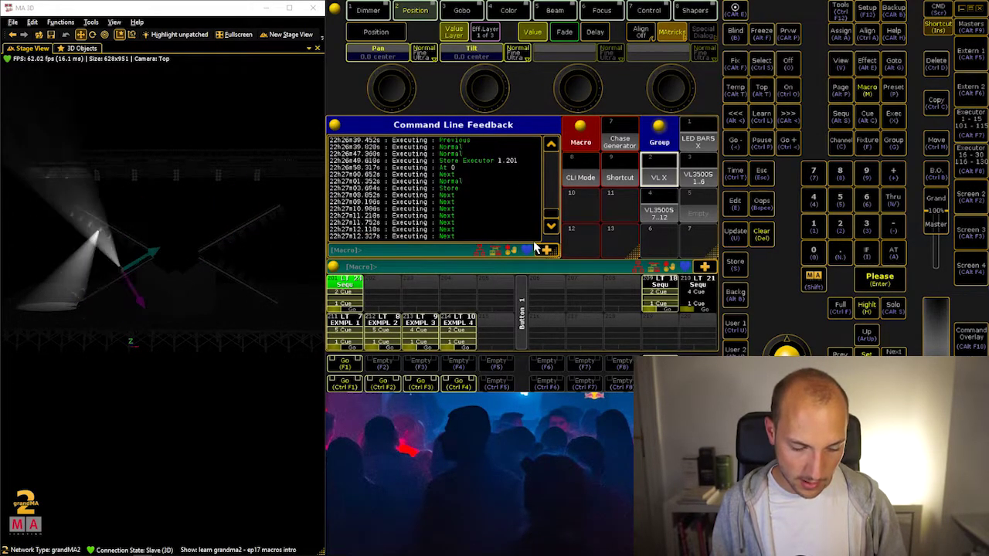
{"action": "key", "text": "Right"}
{"action": "key", "text": "Right"}
{"action": "key", "text": "Right"}
{"action": "key", "text": "Left"}
{"action": "key", "text": "Left"}
{"action": "key", "text": "Left"}
{"action": "key", "text": "Left"}
{"action": "key", "text": "Left"}
{"action": "key", "text": "Left"}
{"action": "key", "text": "Left"}
{"action": "key", "text": "Left"}
{"action": "key", "text": "Left"}
{"action": "key", "text": "Left"}
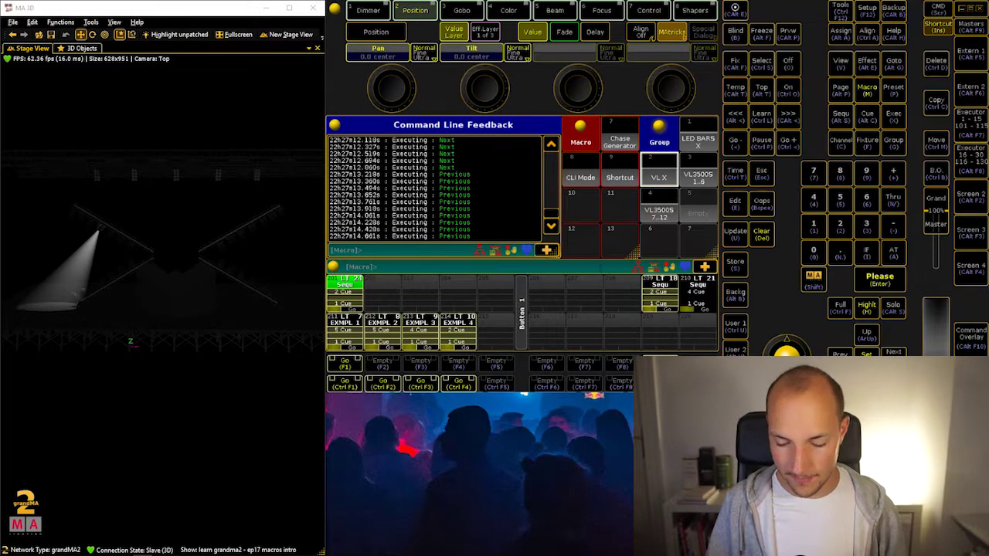
{"action": "left_click", "coordinate": [815, 281]}
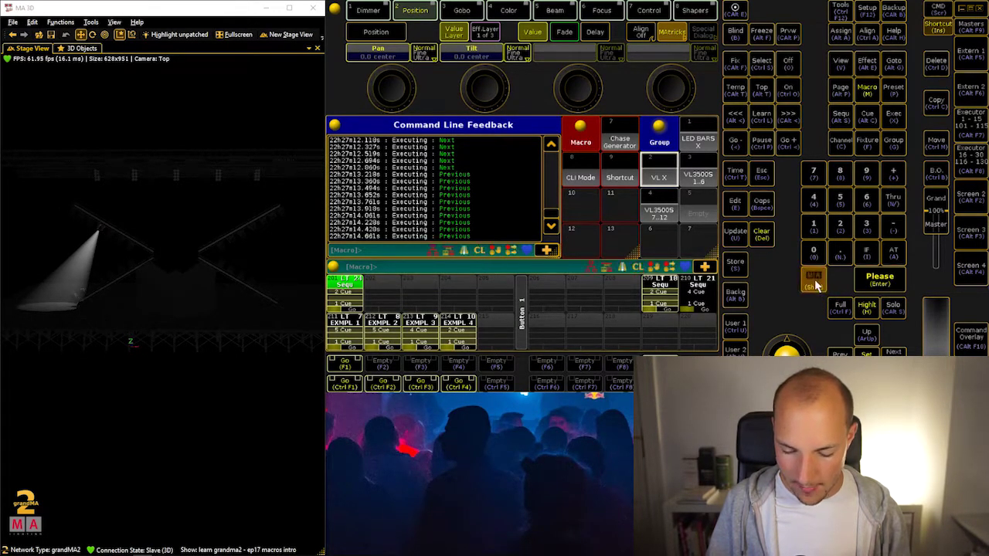
{"action": "left_click", "coordinate": [738, 265]}
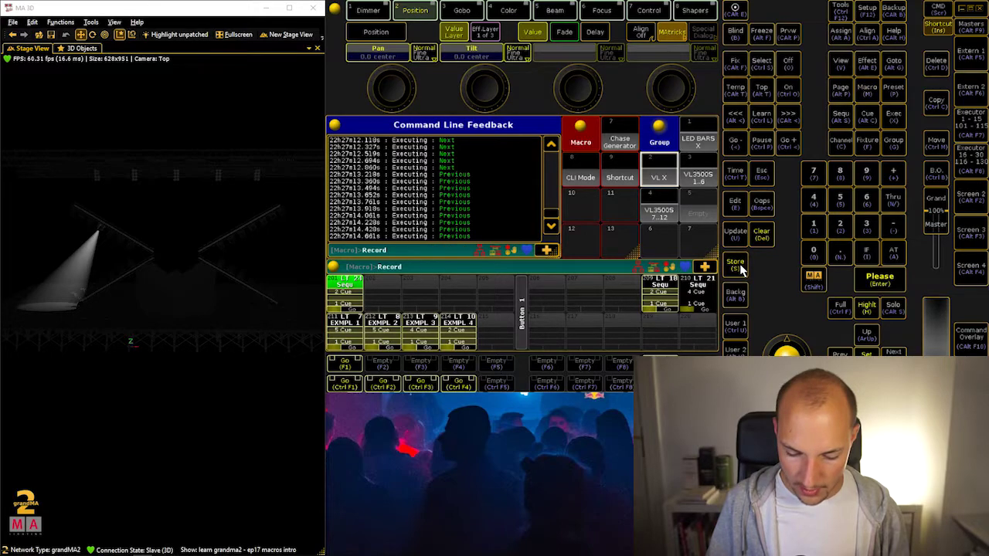
Step: Start recording into Macro 10, then run At 0, Next, At Normal and Store
{"action": "left_click", "coordinate": [581, 213]}
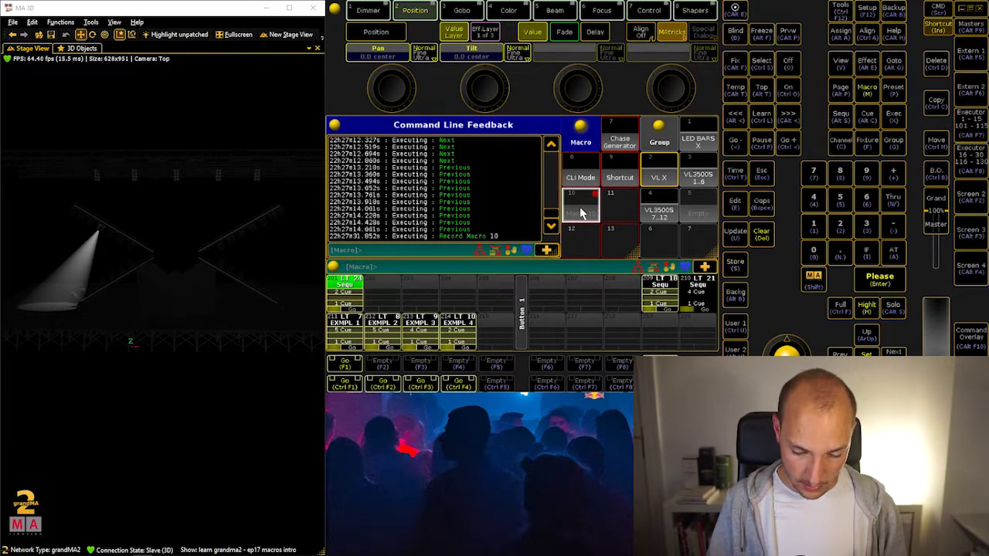
{"action": "type", "text": "a"}
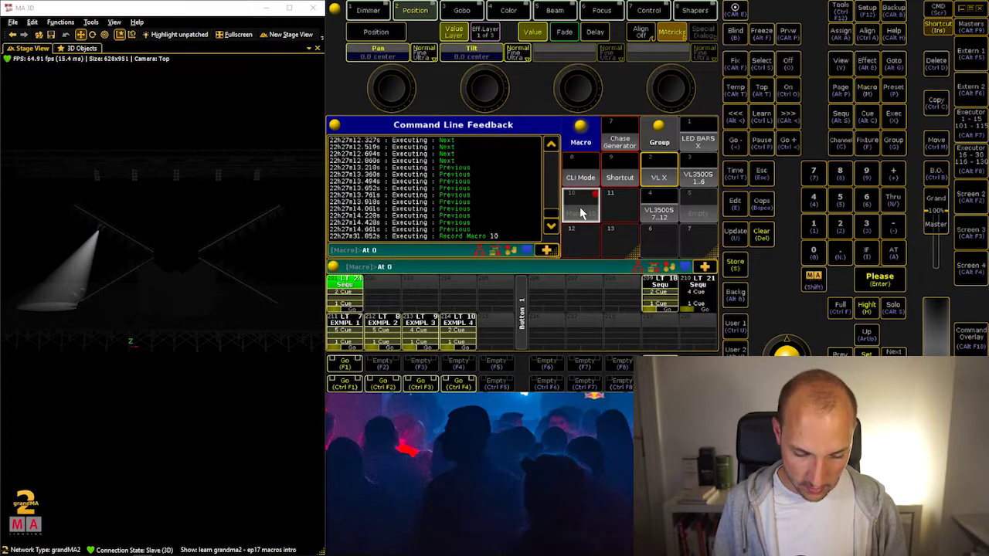
{"action": "type", "text": "0"}
{"action": "key", "text": "Return"}
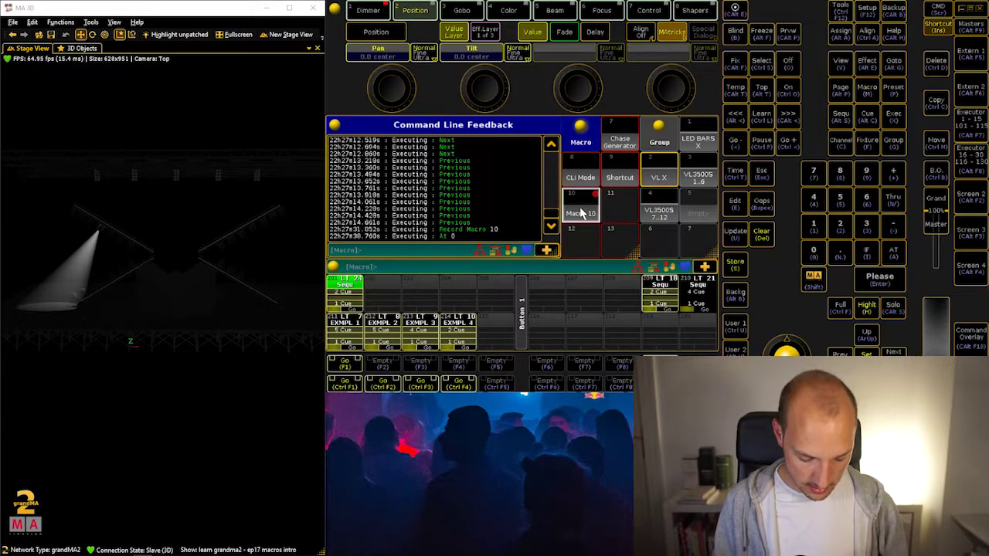
{"action": "key", "text": "Right"}
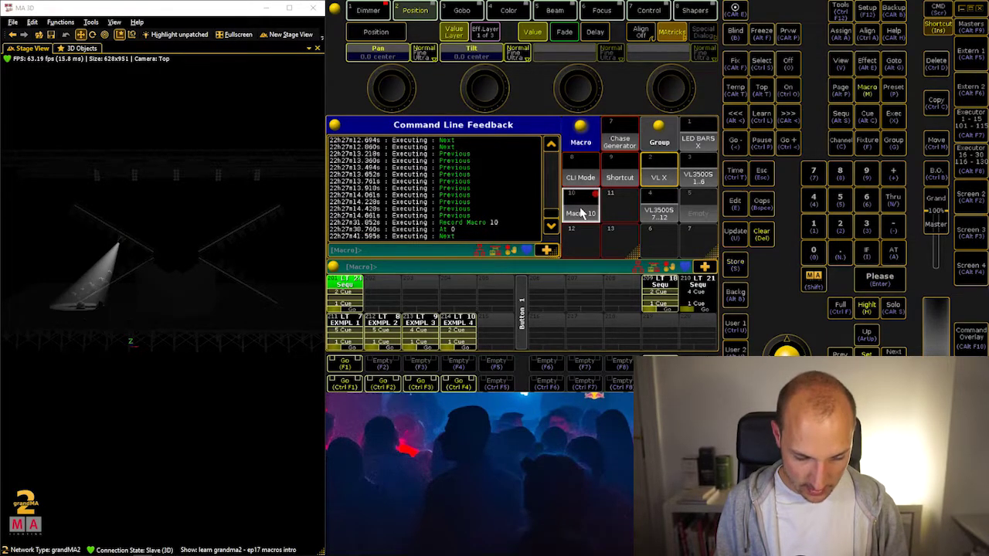
{"action": "key", "text": "a"}
{"action": "key", "text": "Return"}
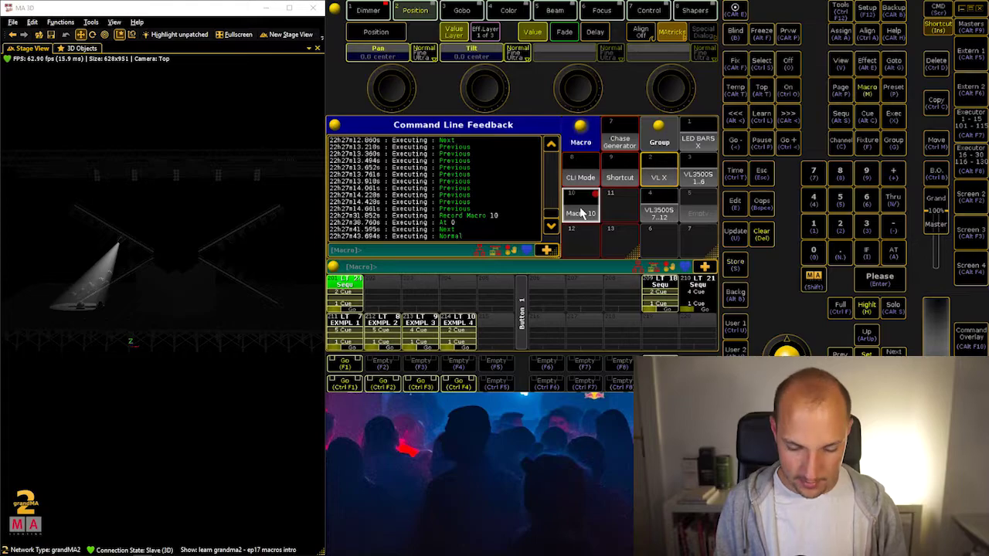
{"action": "key", "text": "s"}
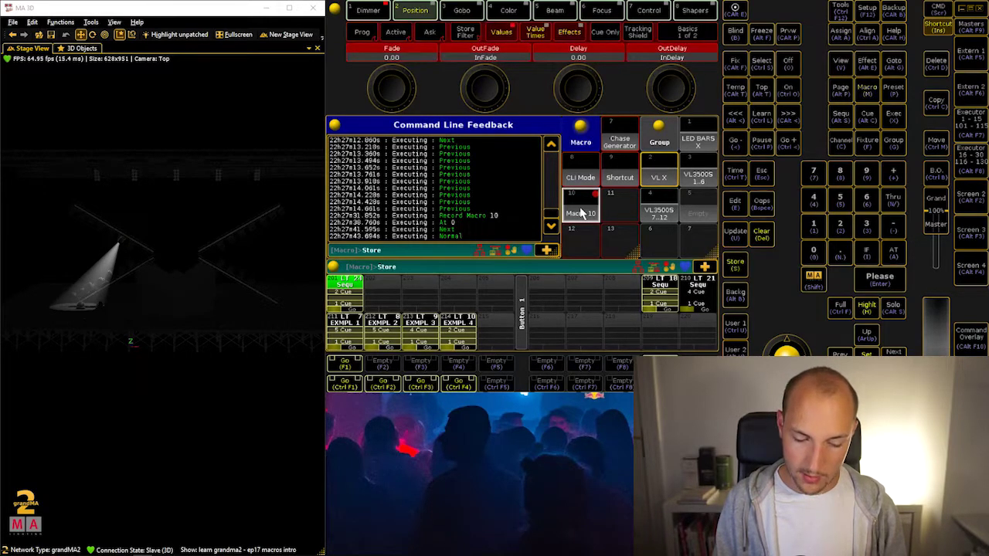
{"action": "key", "text": "Return"}
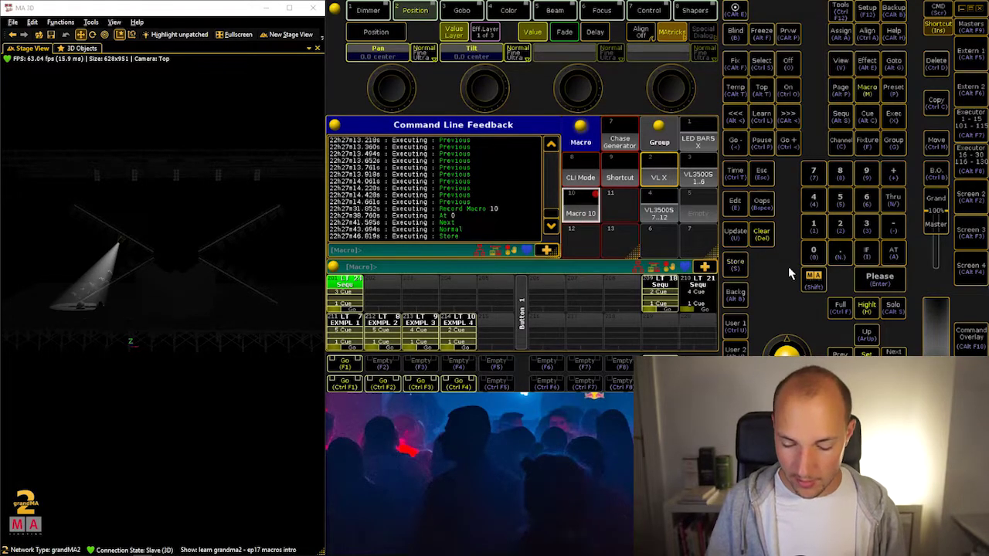
Step: Use MA + Store for Record to stop recording Macro 10, then open its editor
{"action": "left_click", "coordinate": [815, 279]}
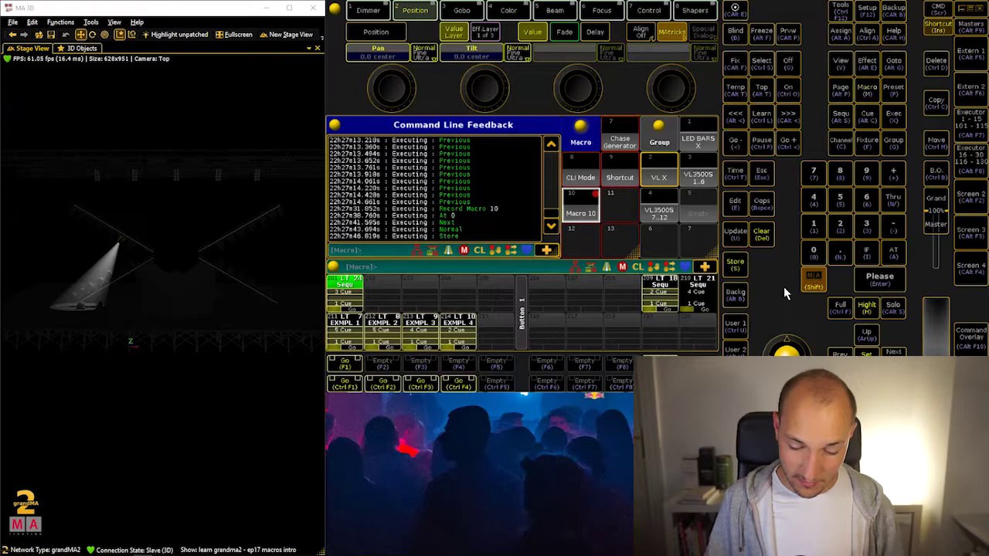
{"action": "left_click", "coordinate": [741, 267]}
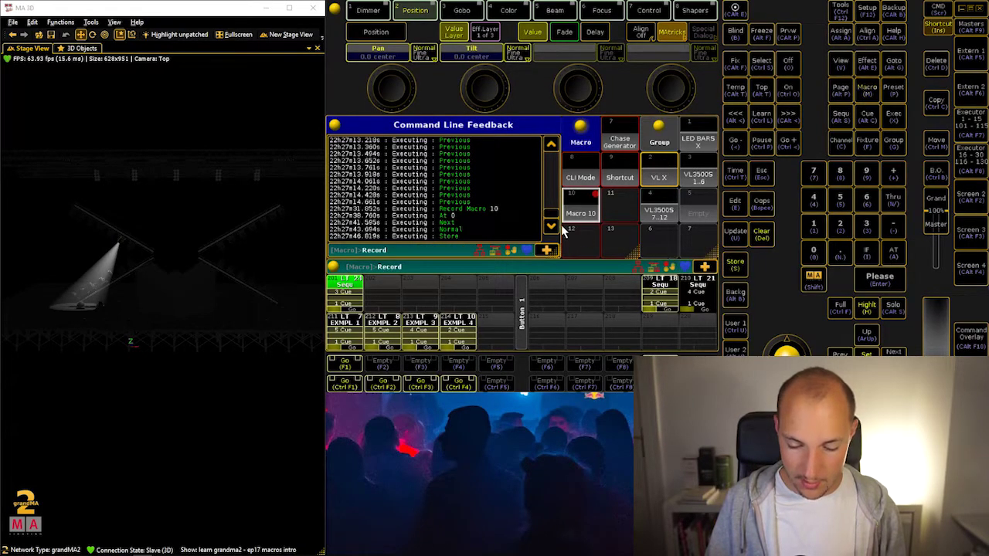
{"action": "left_click", "coordinate": [586, 214]}
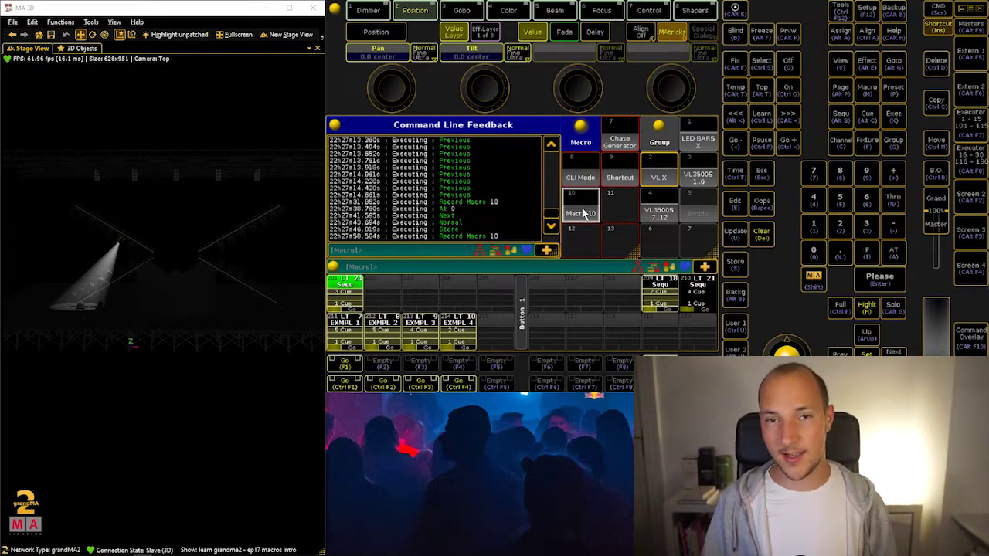
{"action": "right_click", "coordinate": [585, 214]}
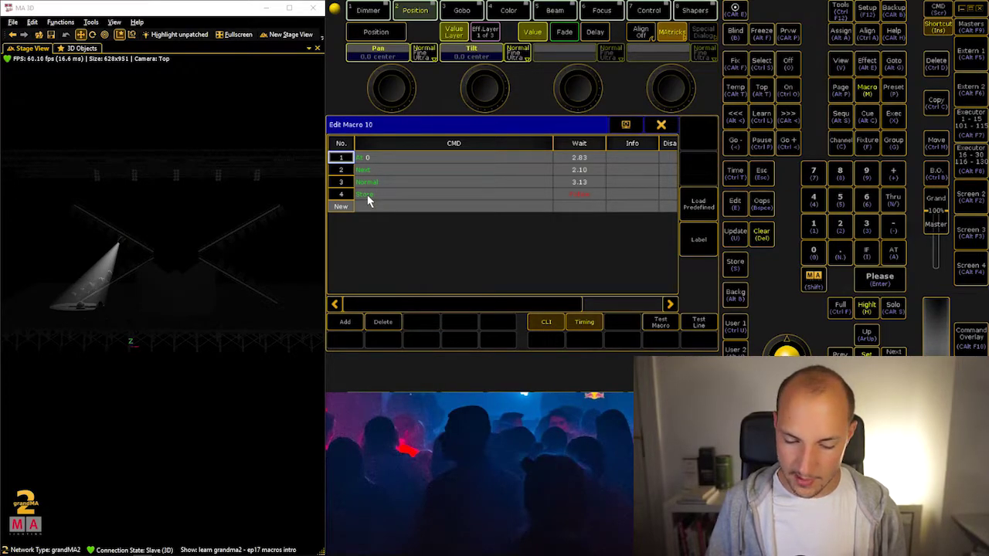
Step: Close the Edit Macro 10 window and run Macro 10
{"action": "left_click", "coordinate": [660, 125]}
{"action": "left_click", "coordinate": [582, 207]}
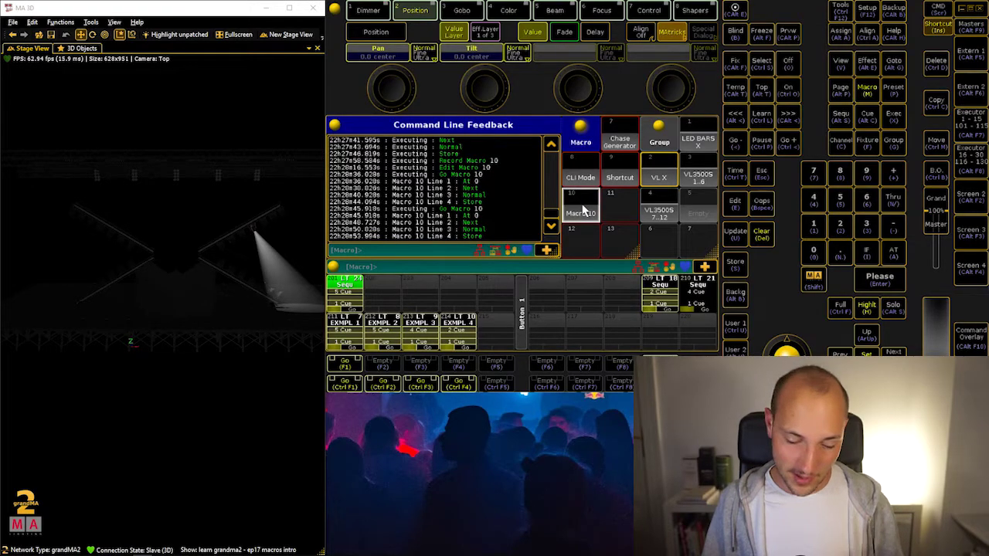
Step: Run Macro 10 again, reopen its line editor, and select line 4's Wait cell
{"action": "left_click", "coordinate": [585, 212]}
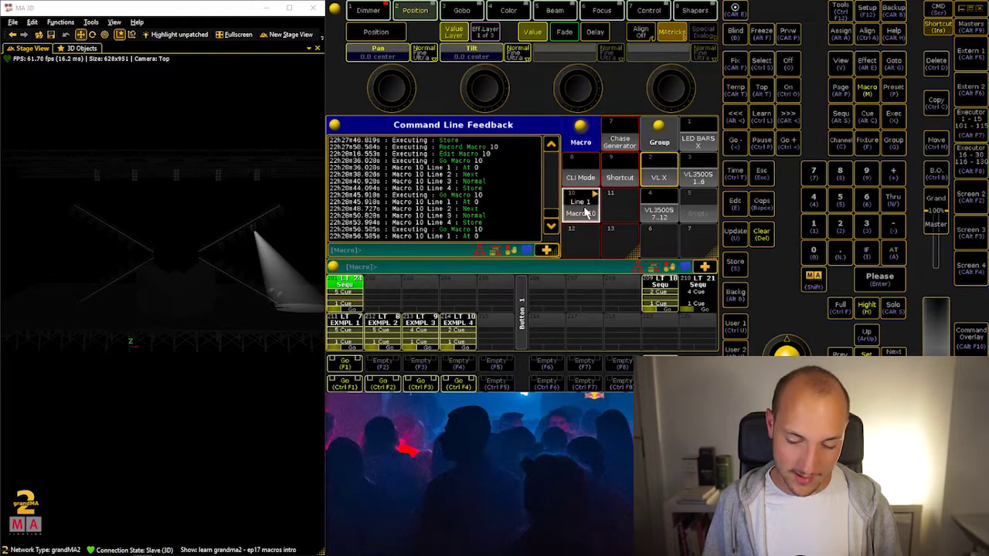
{"action": "right_click", "coordinate": [585, 212]}
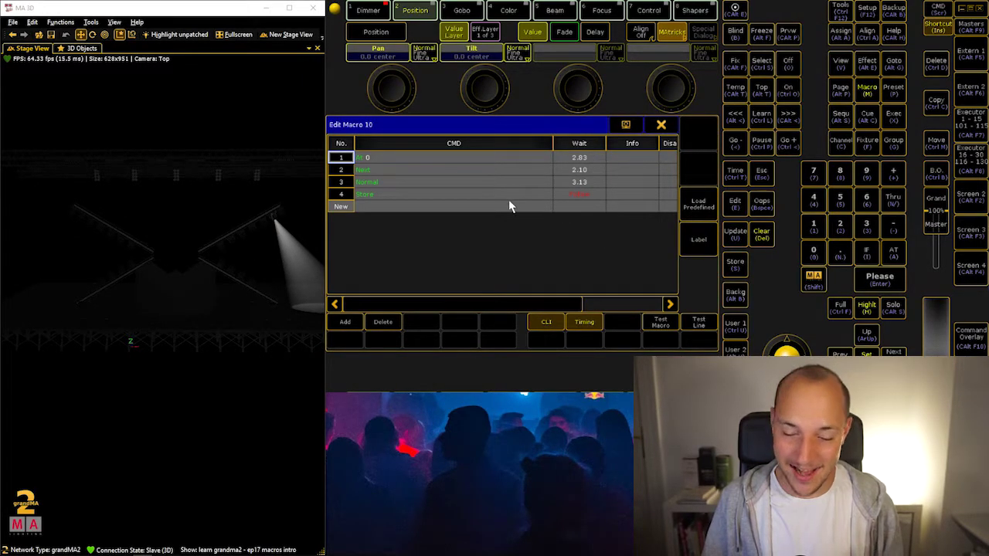
{"action": "left_click", "coordinate": [580, 194]}
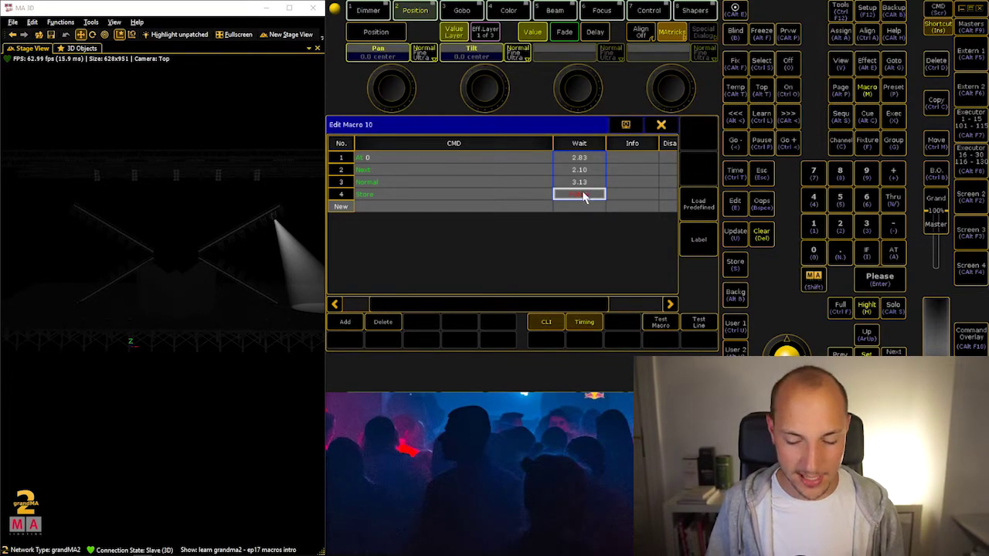
Step: Set the first three waits to 1 D (2h46m39) in the calculator, then close the editor
{"action": "left_click", "coordinate": [582, 197]}
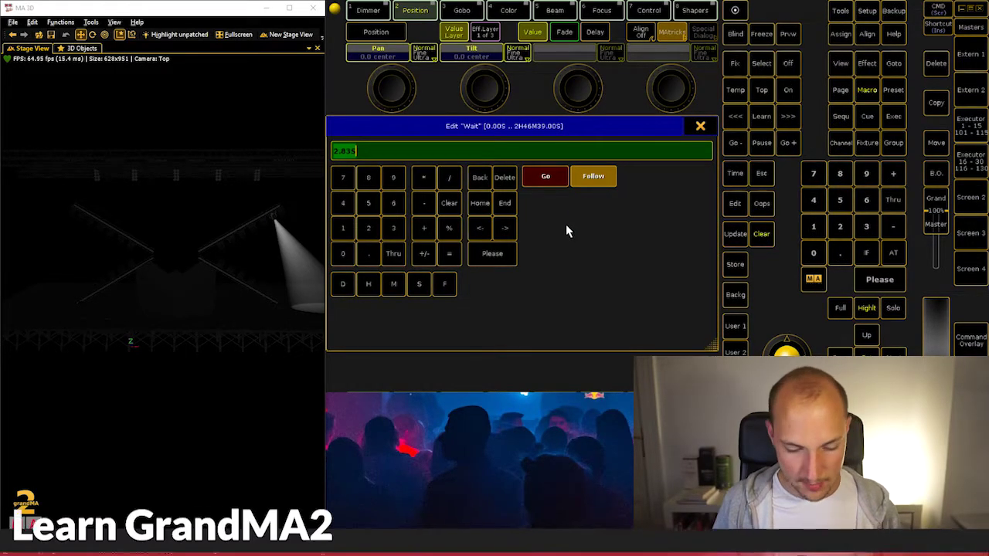
{"action": "left_click", "coordinate": [545, 178]}
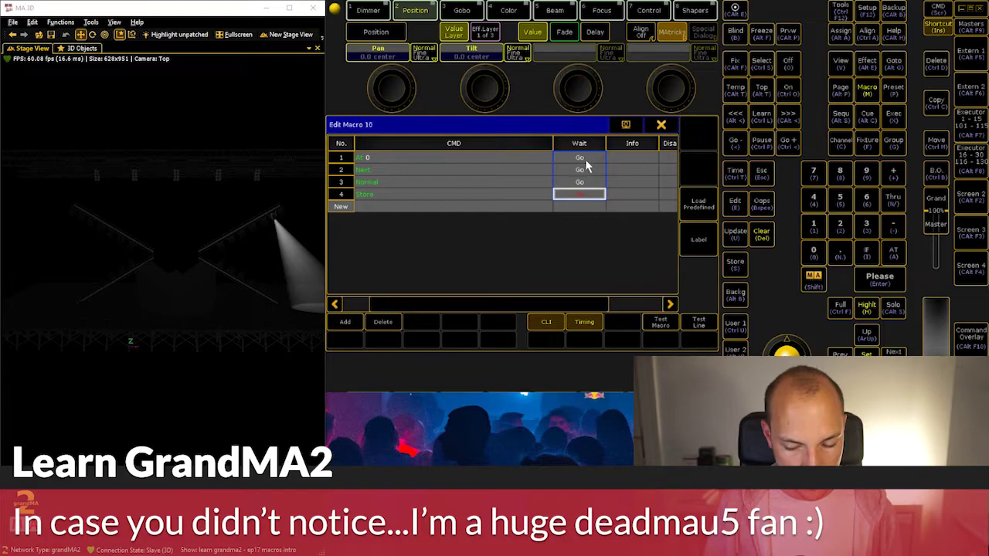
{"action": "left_click", "coordinate": [585, 199]}
{"action": "left_click", "coordinate": [600, 176]}
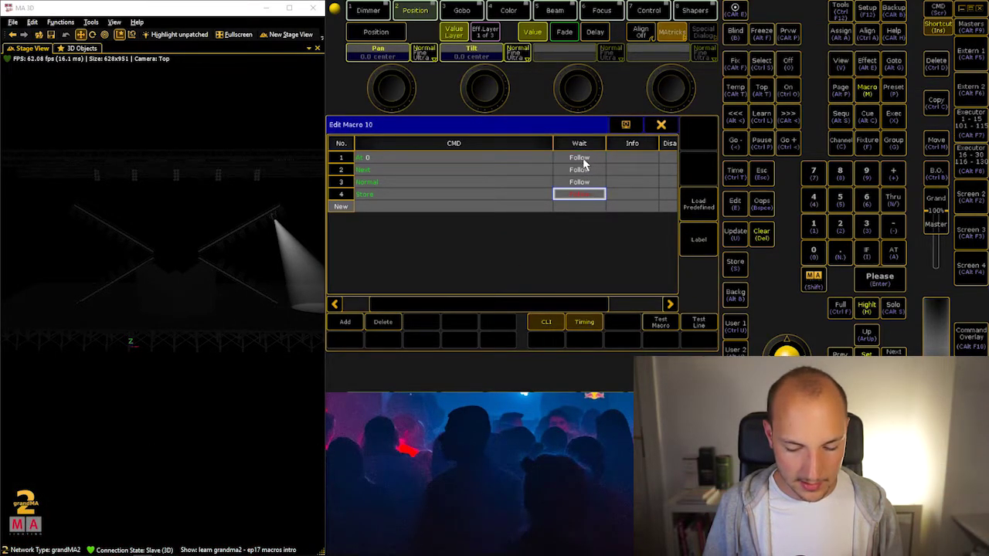
{"action": "left_click", "coordinate": [589, 200]}
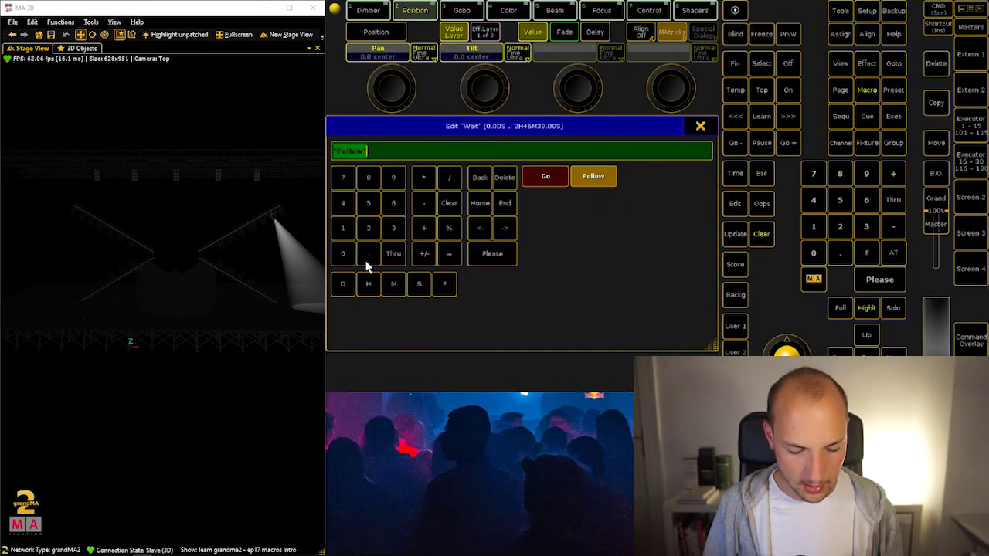
{"action": "left_click", "coordinate": [342, 228]}
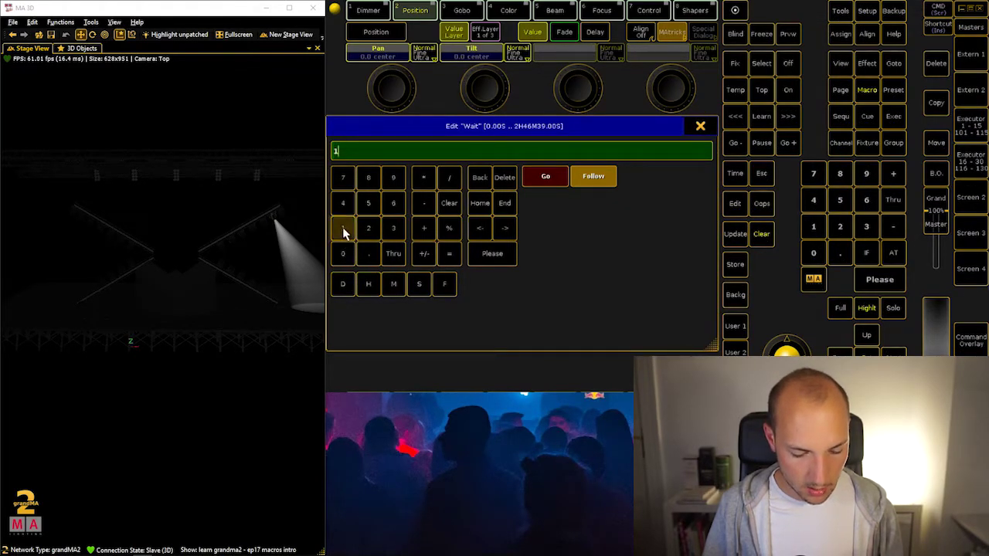
{"action": "left_click", "coordinate": [342, 284]}
{"action": "left_click", "coordinate": [491, 255]}
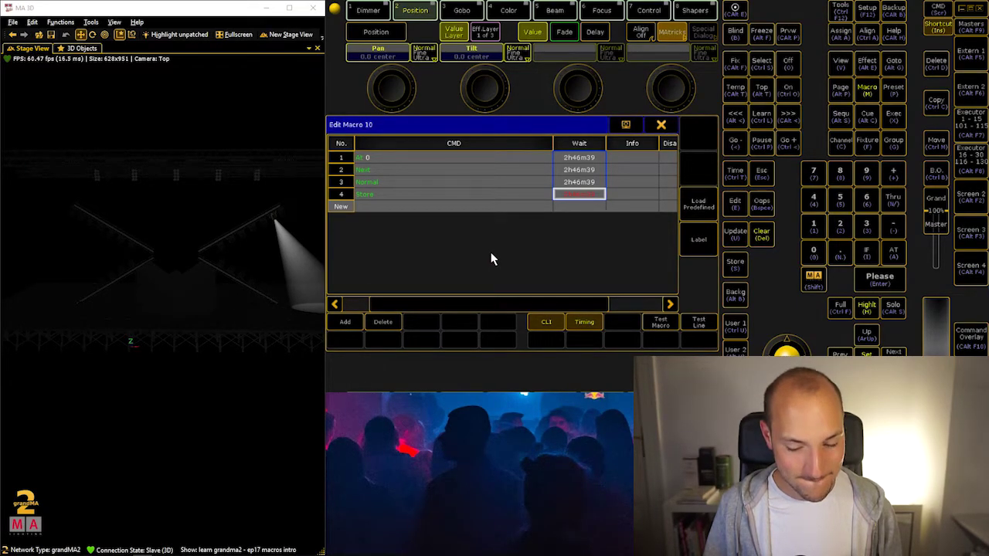
{"action": "left_click", "coordinate": [664, 128]}
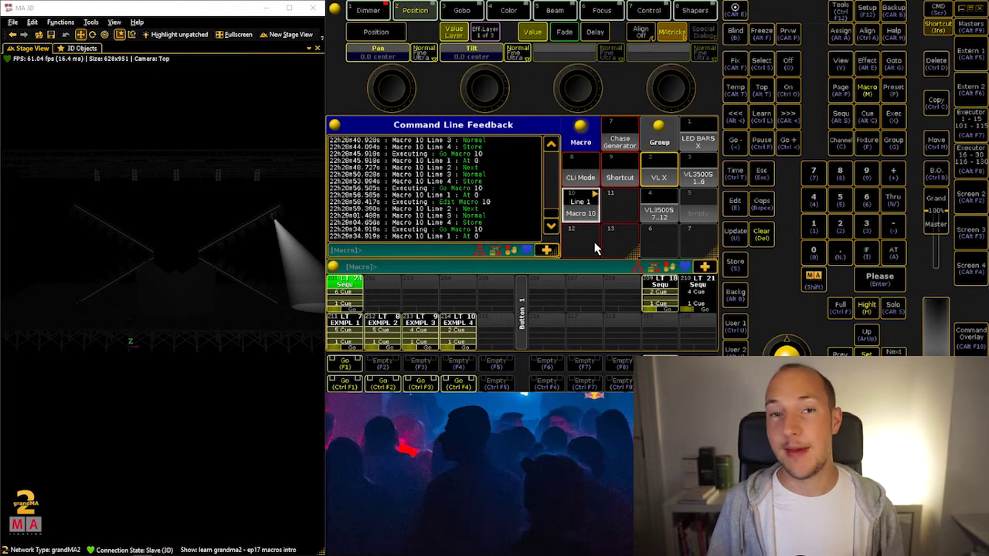
Step: Change Macro 10's selected Wait column to Follow and close the editor
{"action": "right_click", "coordinate": [573, 211]}
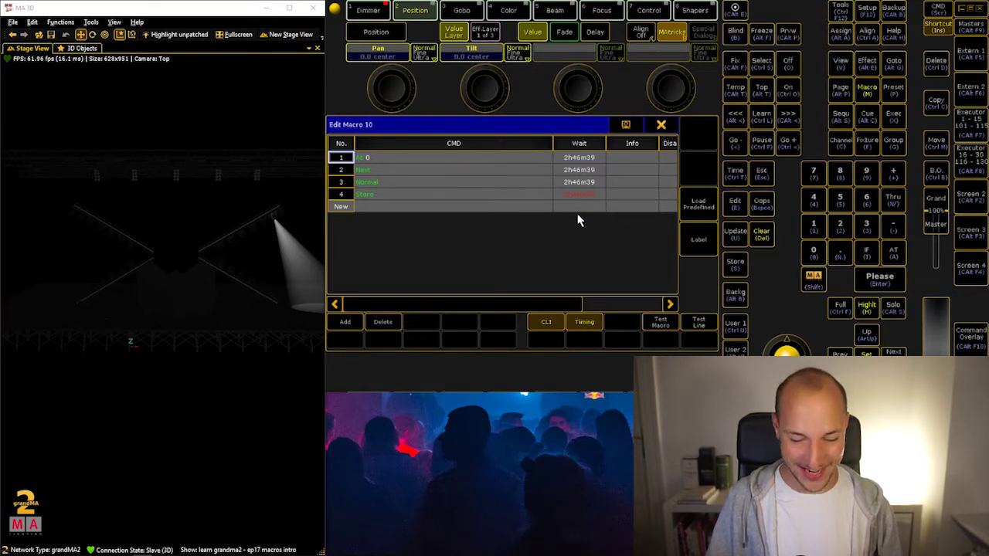
{"action": "left_click_drag", "start_coordinate": [575, 159], "coordinate": [588, 203]}
{"action": "right_click", "coordinate": [587, 203]}
{"action": "left_click", "coordinate": [585, 177]}
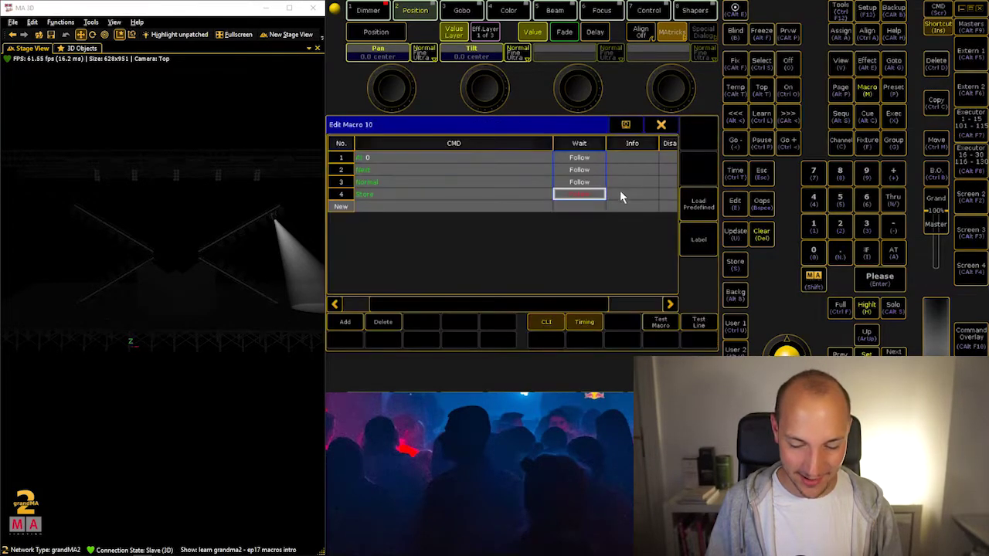
{"action": "left_click", "coordinate": [661, 125]}
Step: Run Macro 10 six times in a row, then clear the programmer completely
{"action": "left_click", "coordinate": [589, 210]}
{"action": "left_click", "coordinate": [586, 204]}
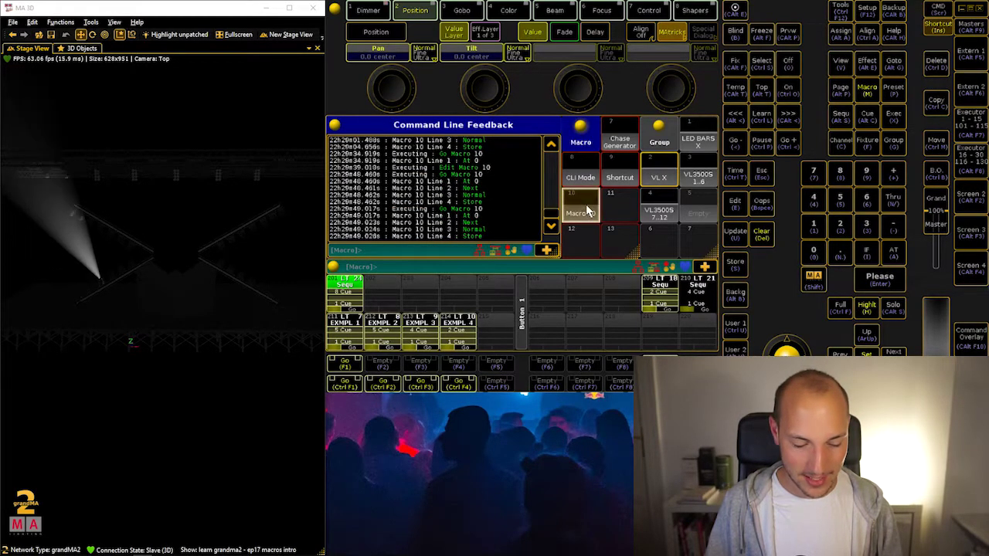
{"action": "left_click", "coordinate": [586, 204]}
{"action": "left_click", "coordinate": [586, 204]}
{"action": "left_click", "coordinate": [586, 204]}
{"action": "left_click", "coordinate": [585, 204]}
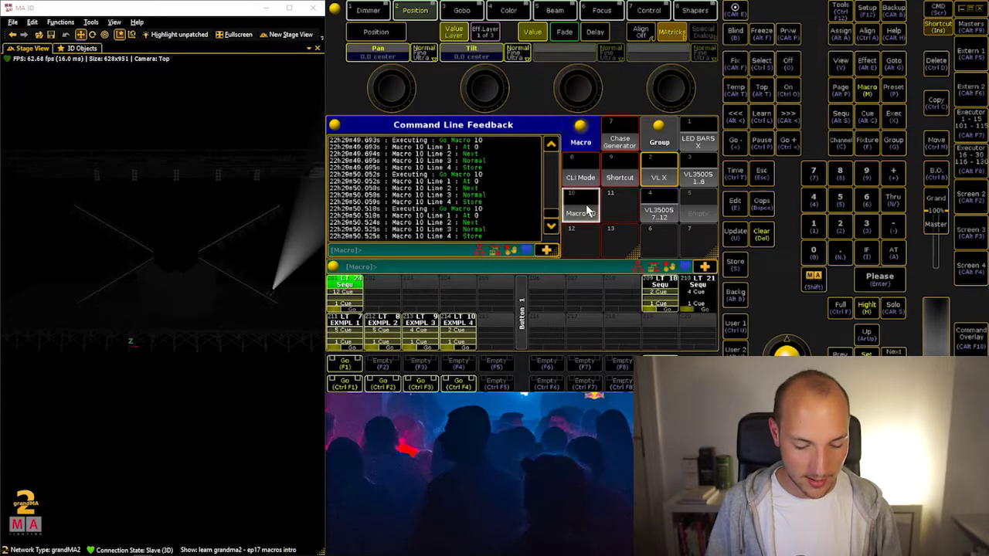
{"action": "left_click", "coordinate": [585, 204]}
{"action": "left_click", "coordinate": [765, 236]}
{"action": "left_click", "coordinate": [765, 236]}
{"action": "left_click", "coordinate": [765, 235]}
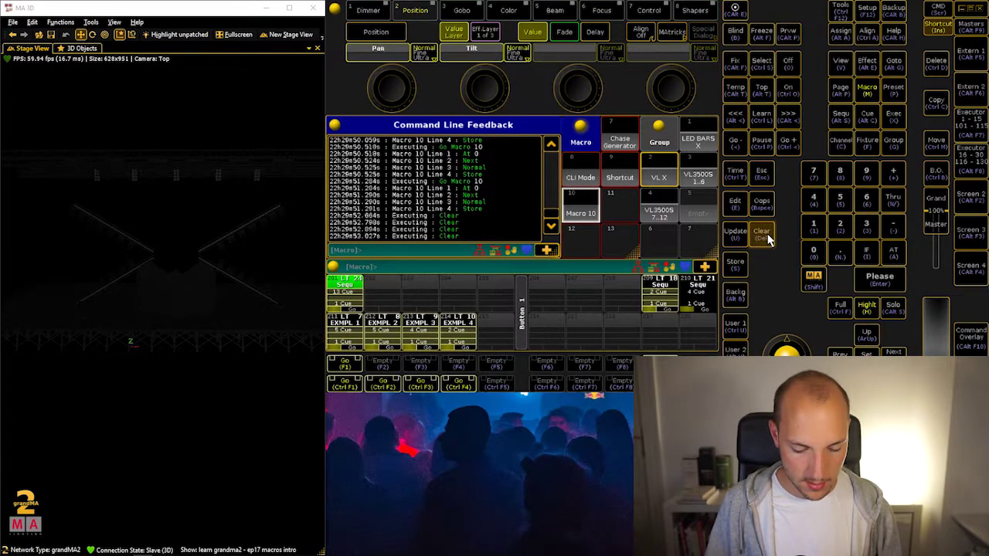
{"action": "left_click", "coordinate": [765, 236]}
{"action": "left_click", "coordinate": [765, 236]}
{"action": "left_click", "coordinate": [765, 235]}
Step: Fire executor 1.201 through several cues and open its cue sheet
{"action": "key", "text": "F1"}
{"action": "key", "text": "F1"}
{"action": "key", "text": "F1"}
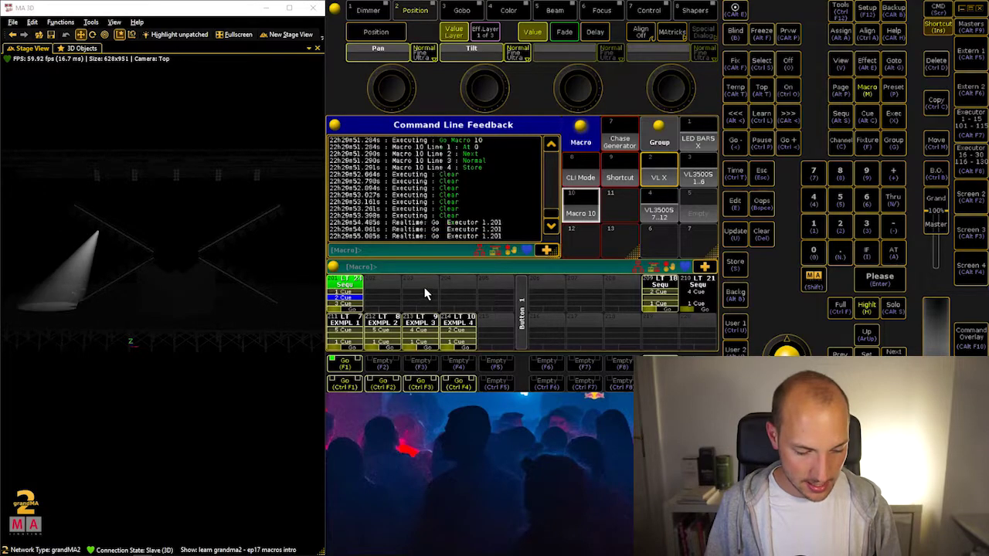
{"action": "key", "text": "F1"}
{"action": "key", "text": "F1"}
{"action": "key", "text": "F1"}
{"action": "key", "text": "F1"}
{"action": "key", "text": "F1"}
{"action": "key", "text": "F1"}
{"action": "key", "text": "F1"}
{"action": "key", "text": "F1"}
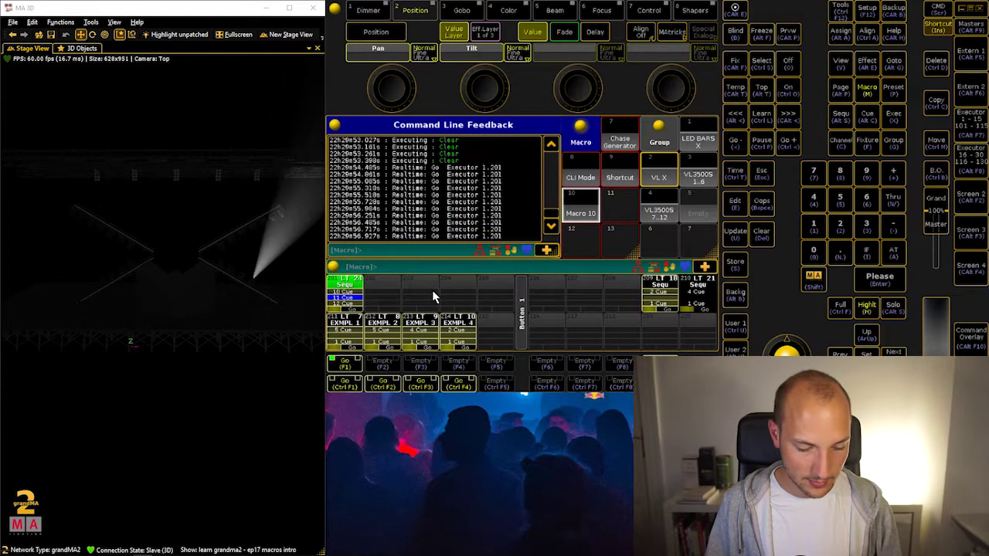
{"action": "key", "text": "F1"}
{"action": "key", "text": "F1"}
{"action": "key", "text": "e"}
{"action": "key", "text": "F1"}
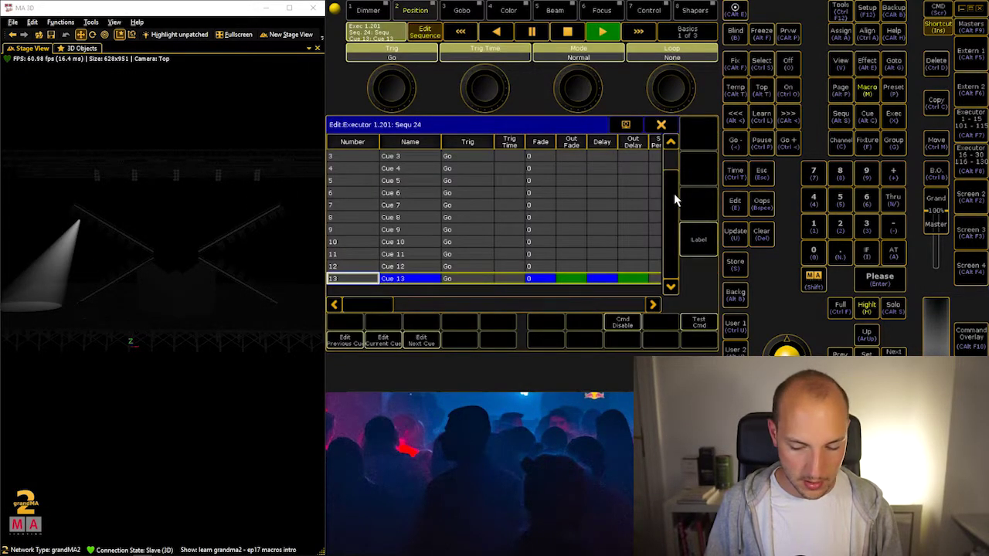
Step: Set the Trig of cues 3 to 13 to Follow, then close the cue sheet
{"action": "left_click", "coordinate": [457, 278]}
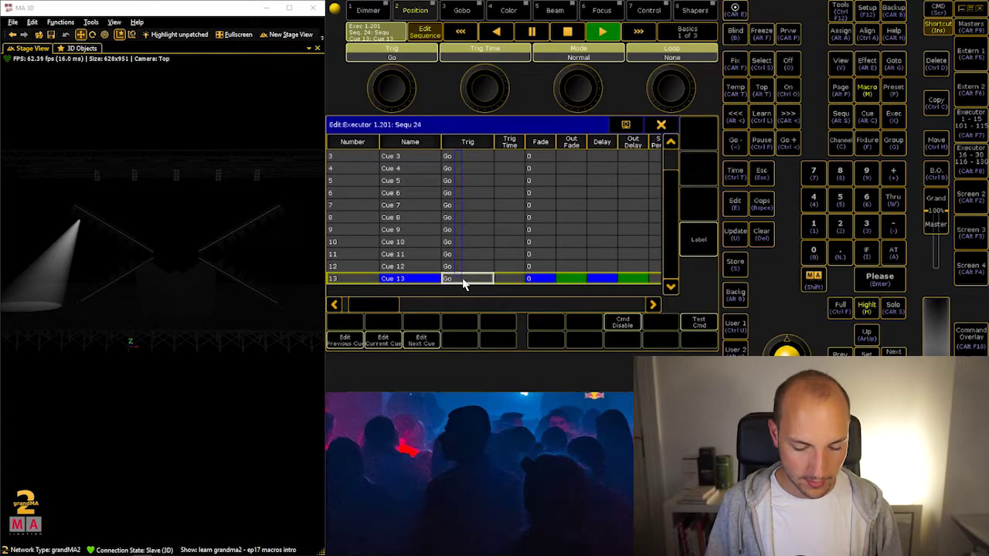
{"action": "left_click", "coordinate": [464, 282]}
{"action": "left_click", "coordinate": [490, 334]}
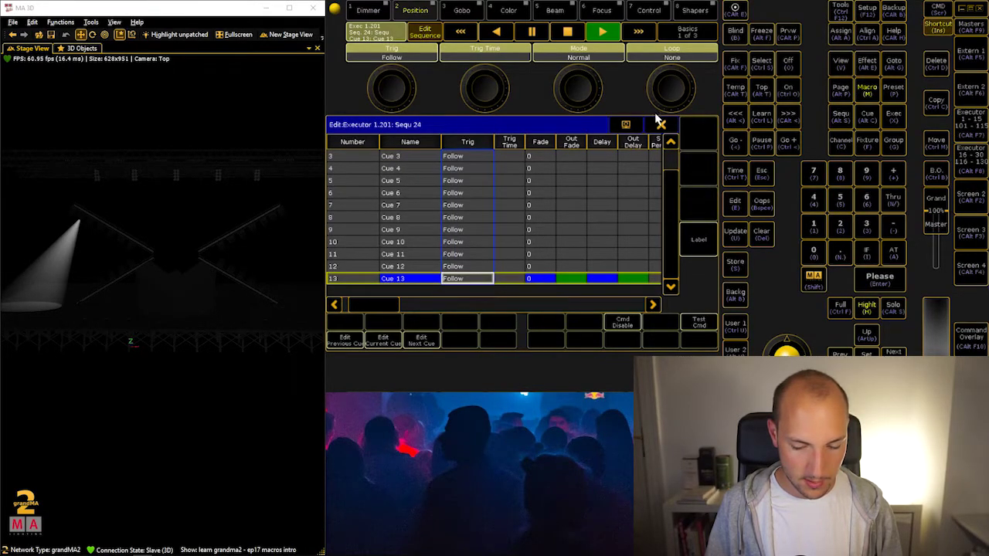
{"action": "left_click", "coordinate": [661, 124]}
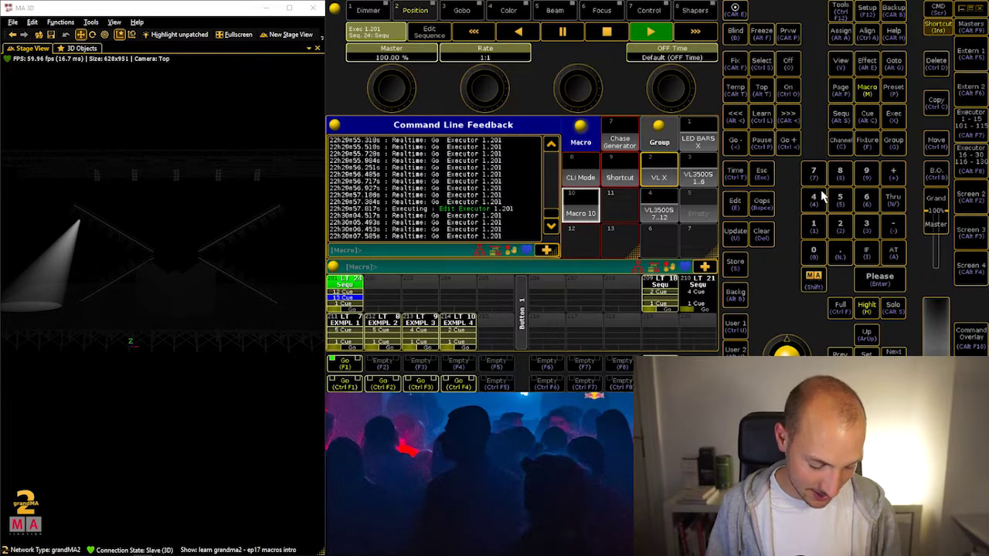
Step: Record executor 202's playback into Macro 10, labeled RECORDED, via MA+Store
{"action": "key", "text": "shift"}
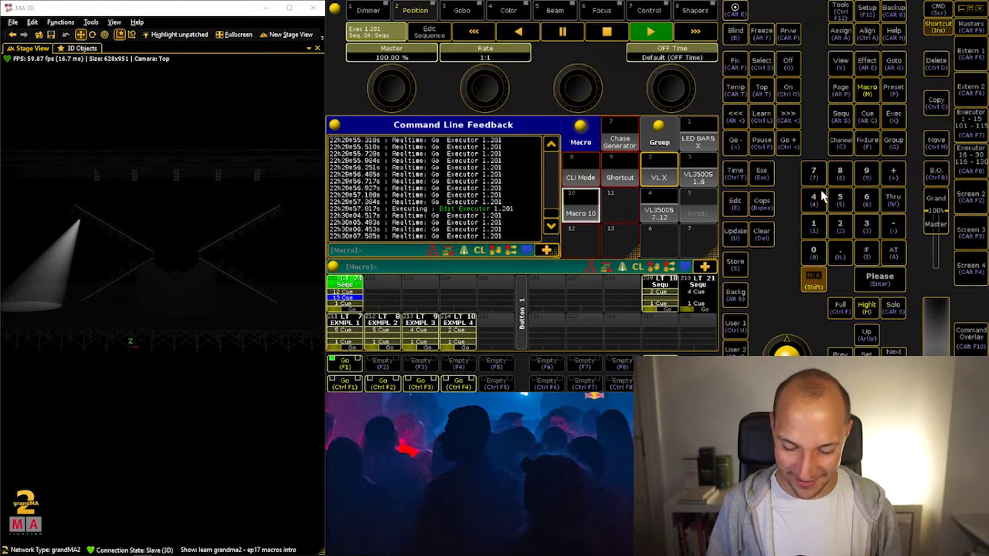
{"action": "key", "text": "shift+s"}
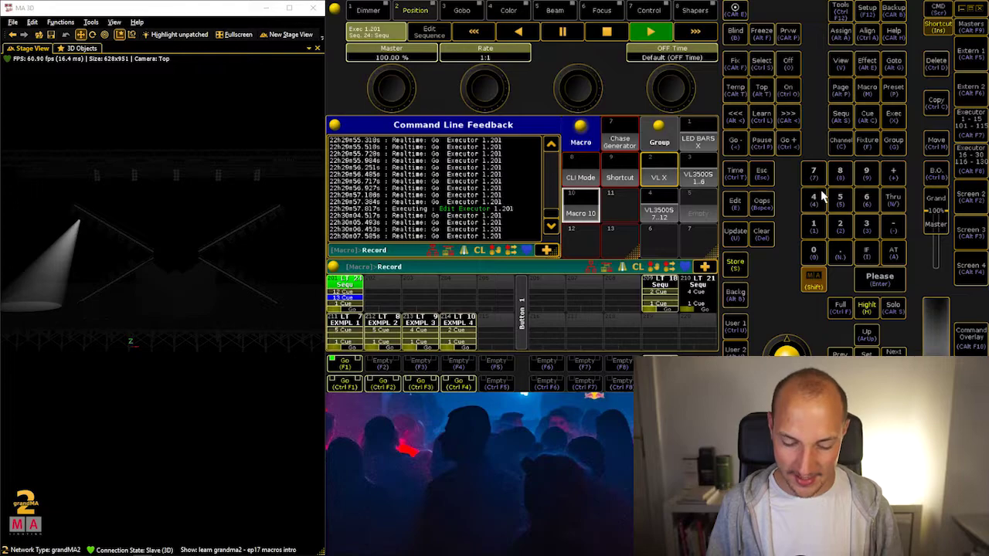
{"action": "left_click", "coordinate": [385, 300]}
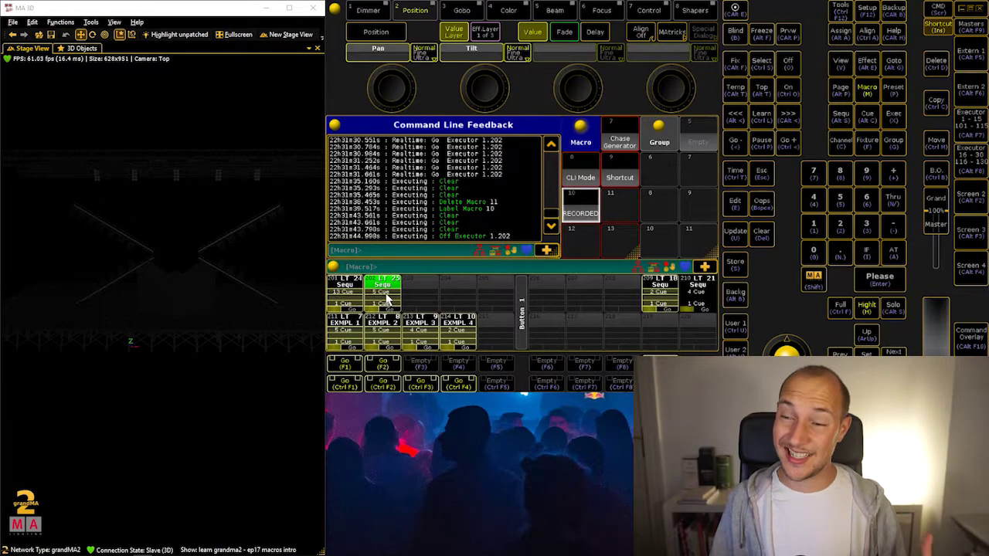